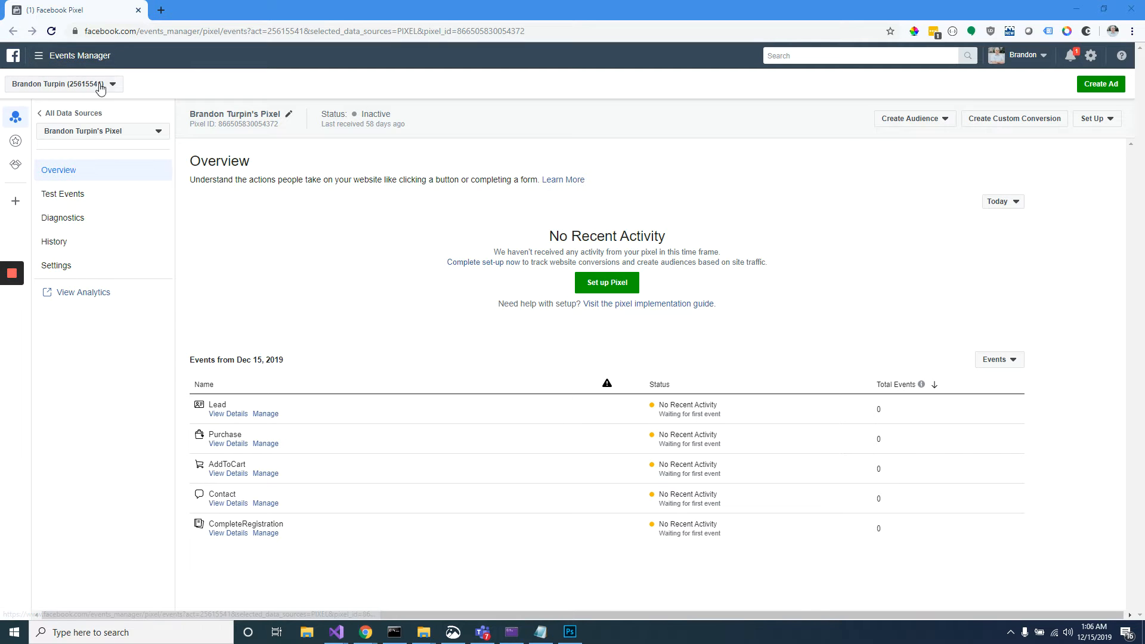
Go to the ad account's Audiences page and start a new custom audience with Website as its source
{"action": "left_click", "coordinate": [38, 55]}
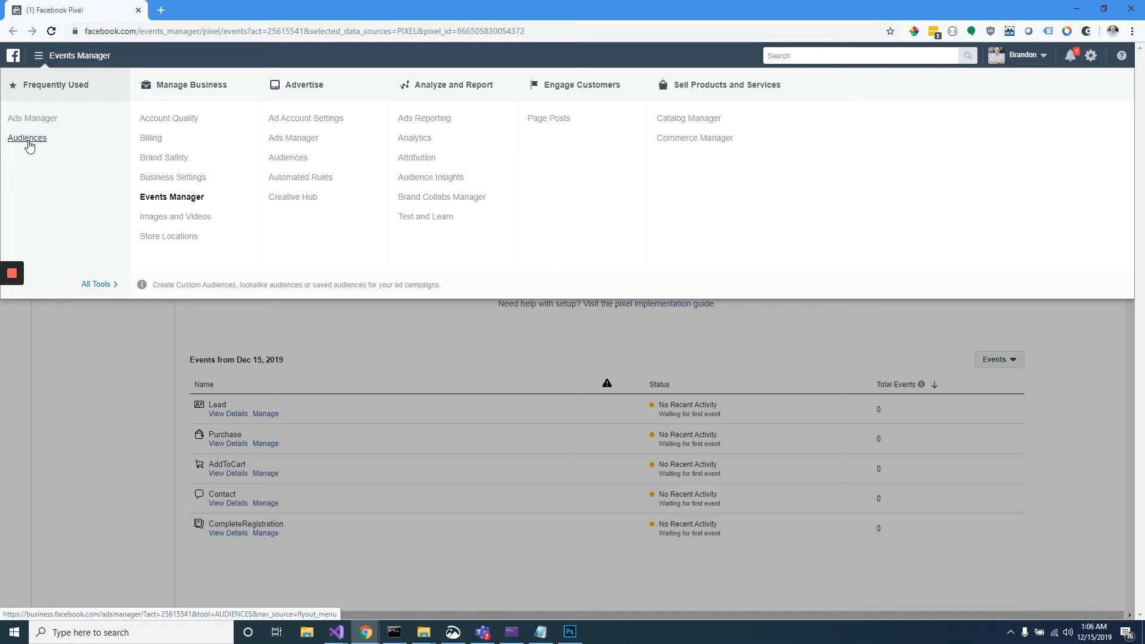
{"action": "left_click", "coordinate": [27, 139]}
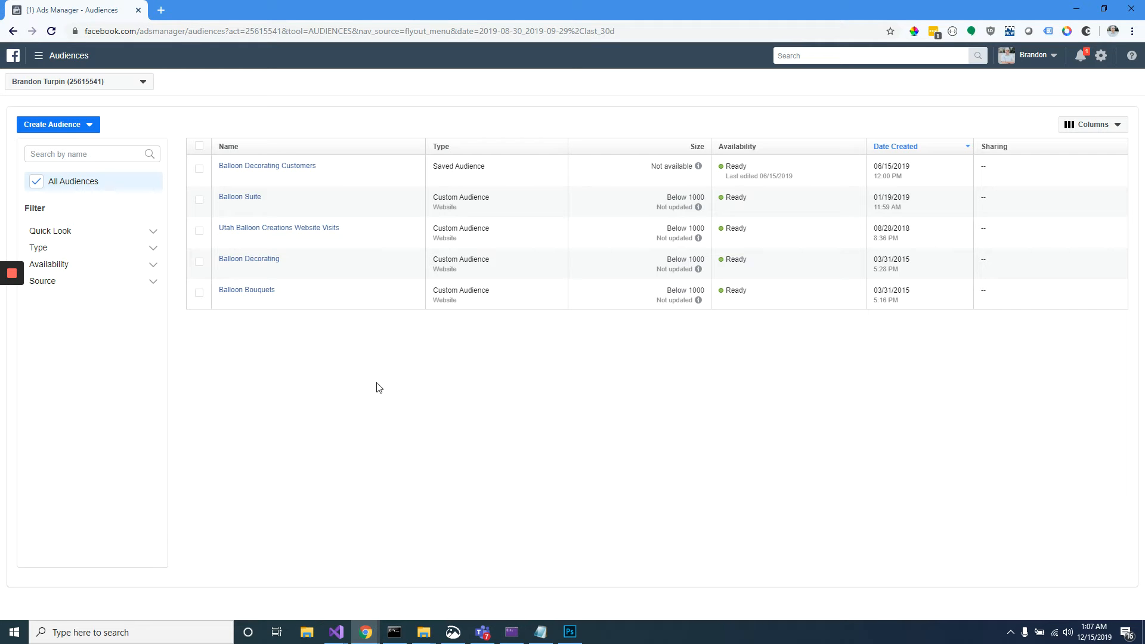
{"action": "left_click", "coordinate": [90, 125]}
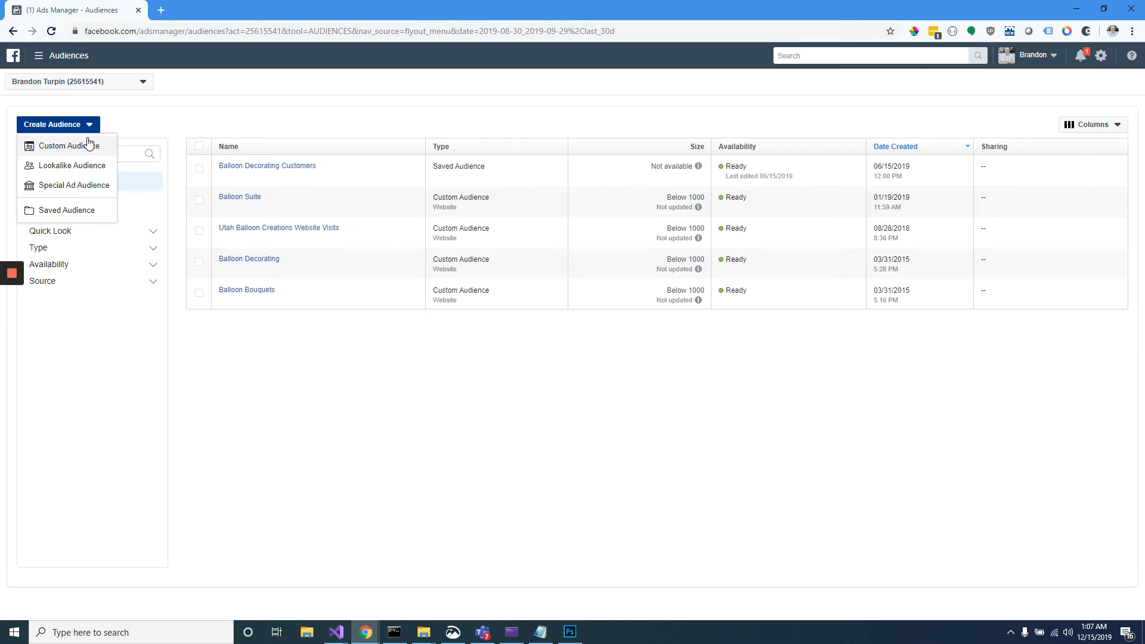
{"action": "left_click", "coordinate": [85, 149]}
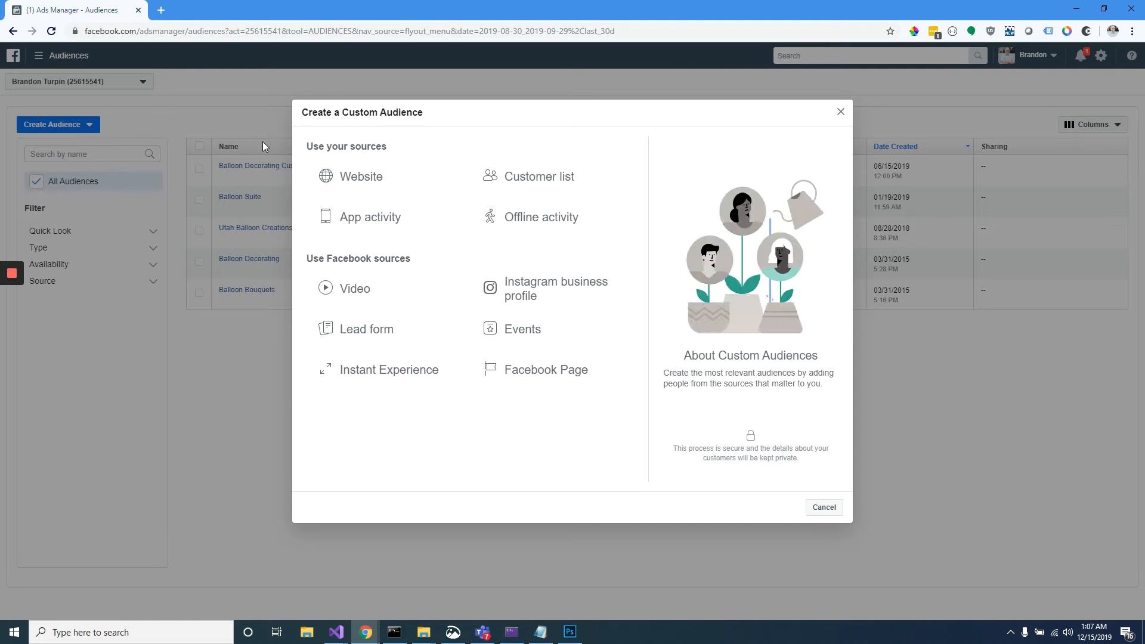
{"action": "left_click", "coordinate": [360, 182]}
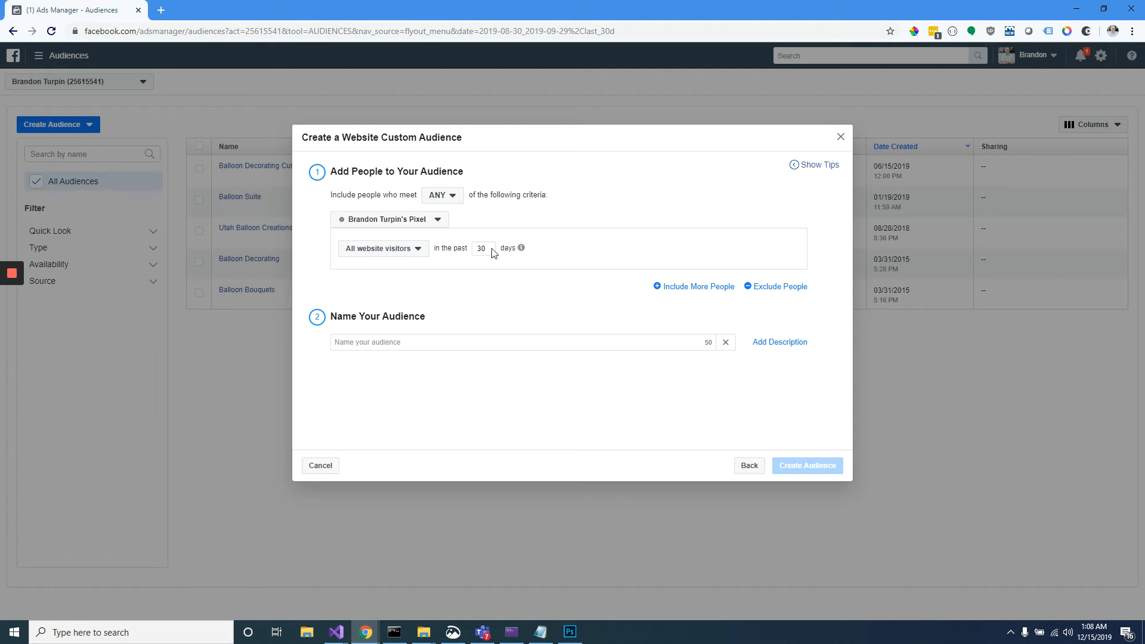
Try a rule for people who visited specific web pages, reviewing its URL match options, and discard the draft audience
{"action": "mouse_move", "coordinate": [522, 250]}
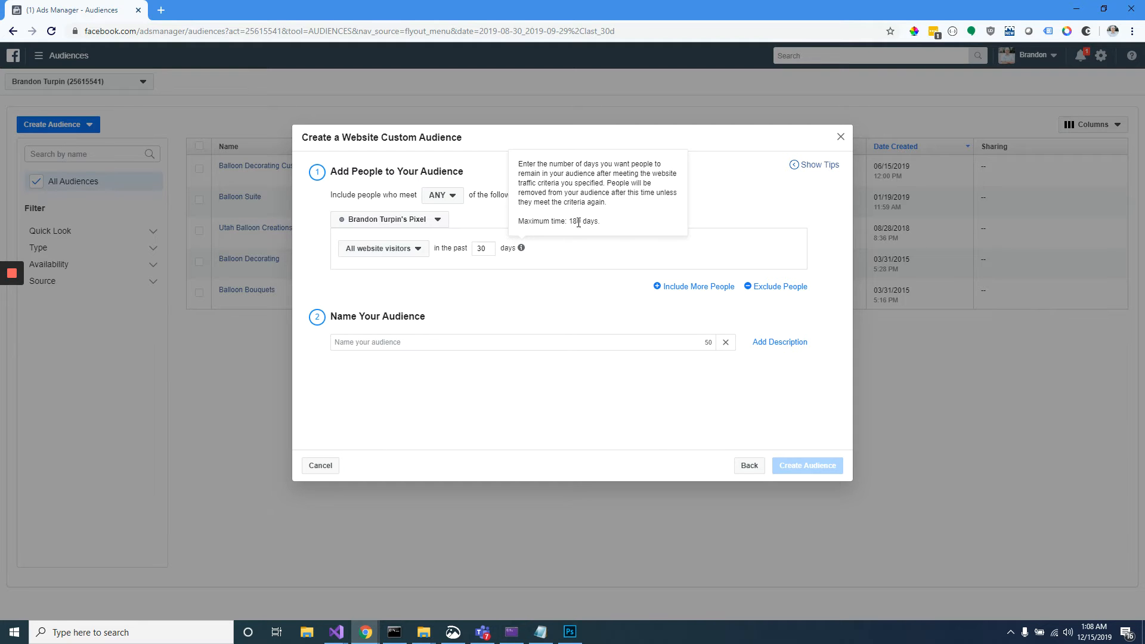
{"action": "left_click_drag", "start_coordinate": [572, 221], "coordinate": [598, 224]}
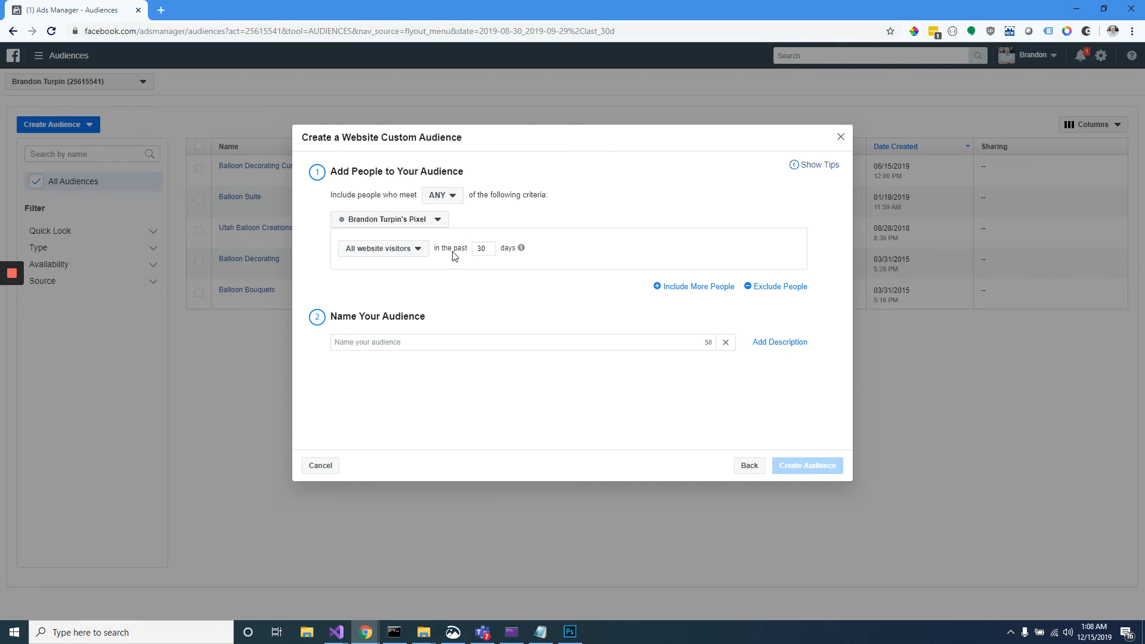
{"action": "left_click", "coordinate": [419, 250]}
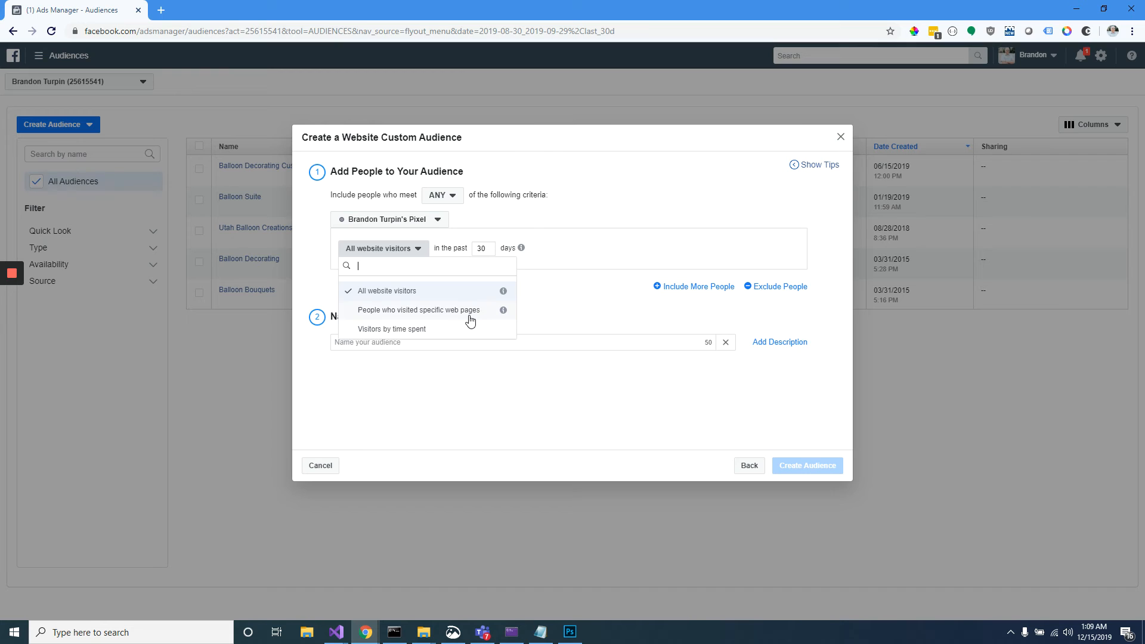
{"action": "left_click", "coordinate": [419, 315]}
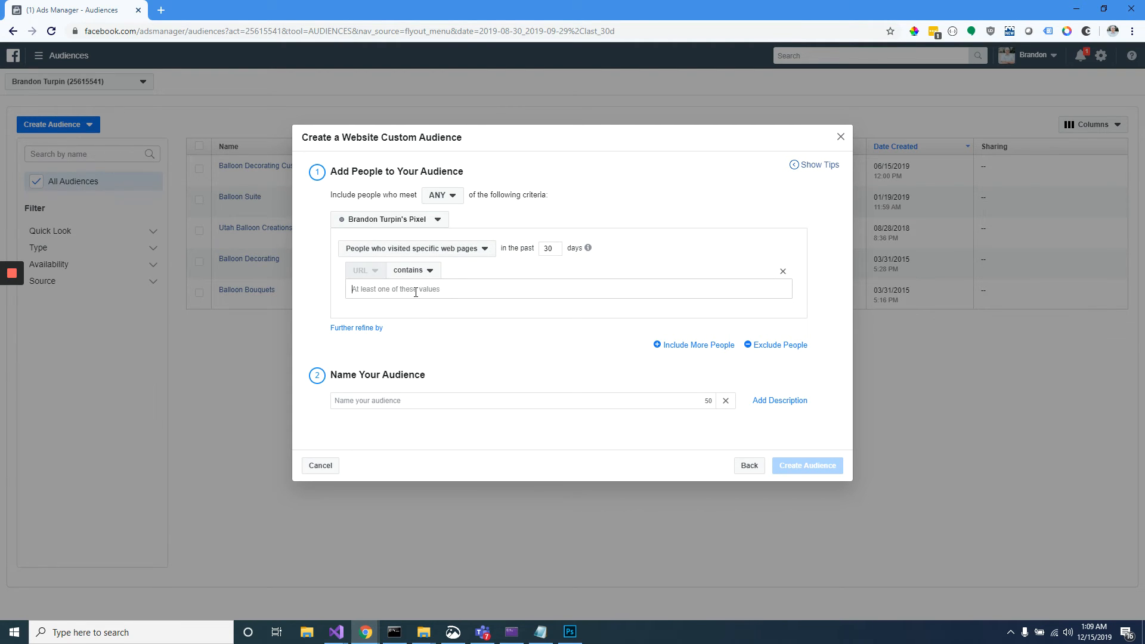
{"action": "left_click", "coordinate": [420, 271]}
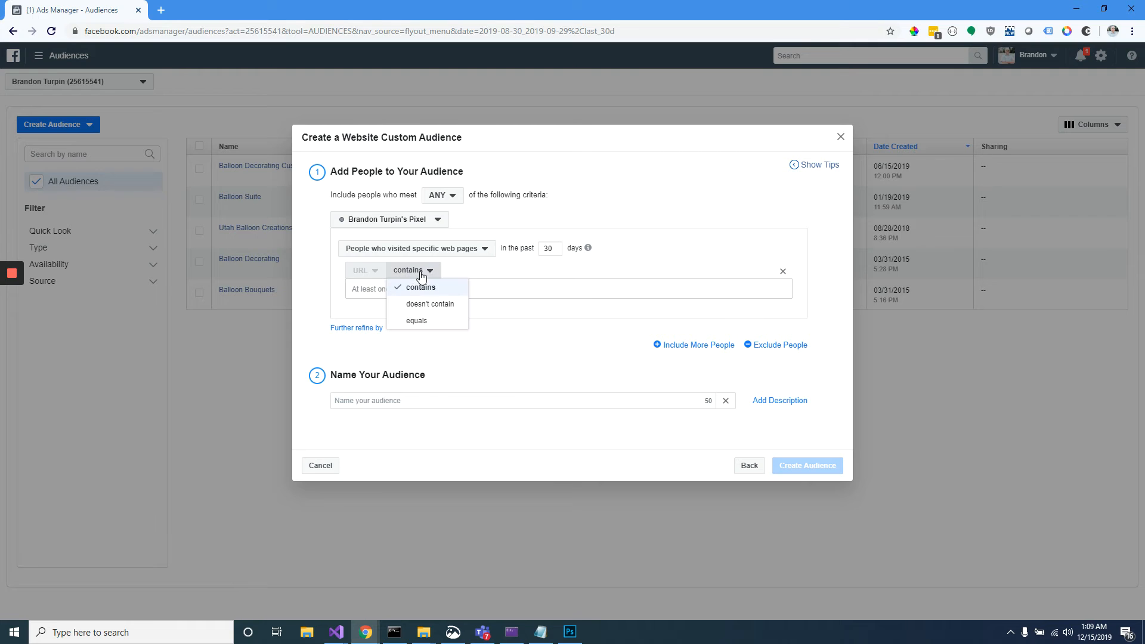
{"action": "left_click", "coordinate": [530, 353]}
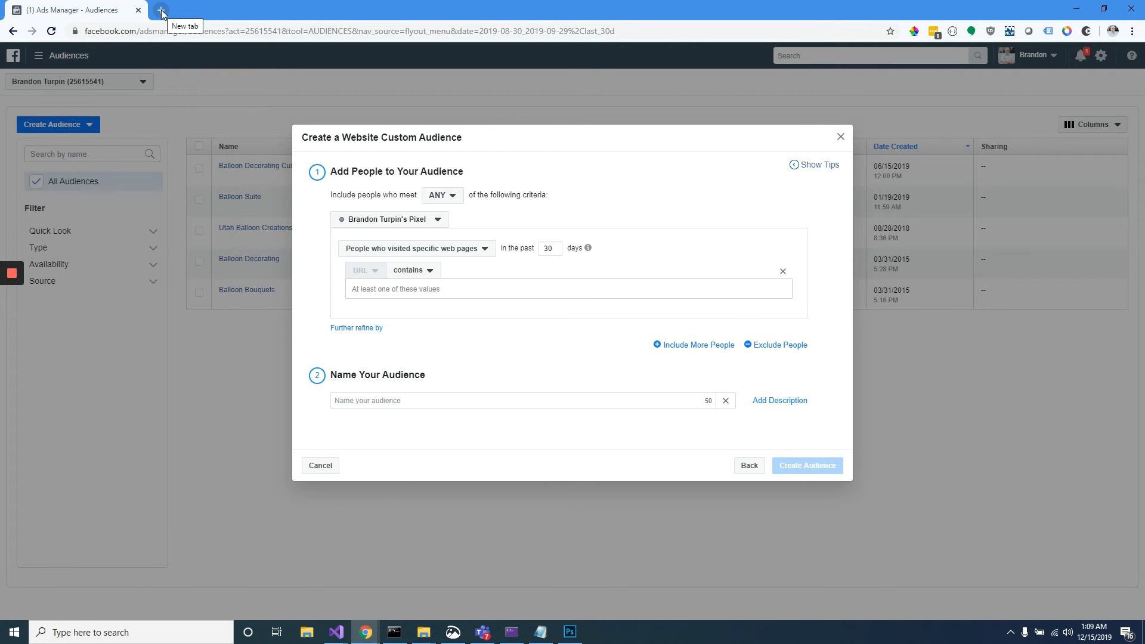
{"action": "left_click", "coordinate": [840, 137]}
Review the website rules of the existing Balloon Decorating audience in its editor and close the editor without changes
{"action": "mouse_move", "coordinate": [285, 238]}
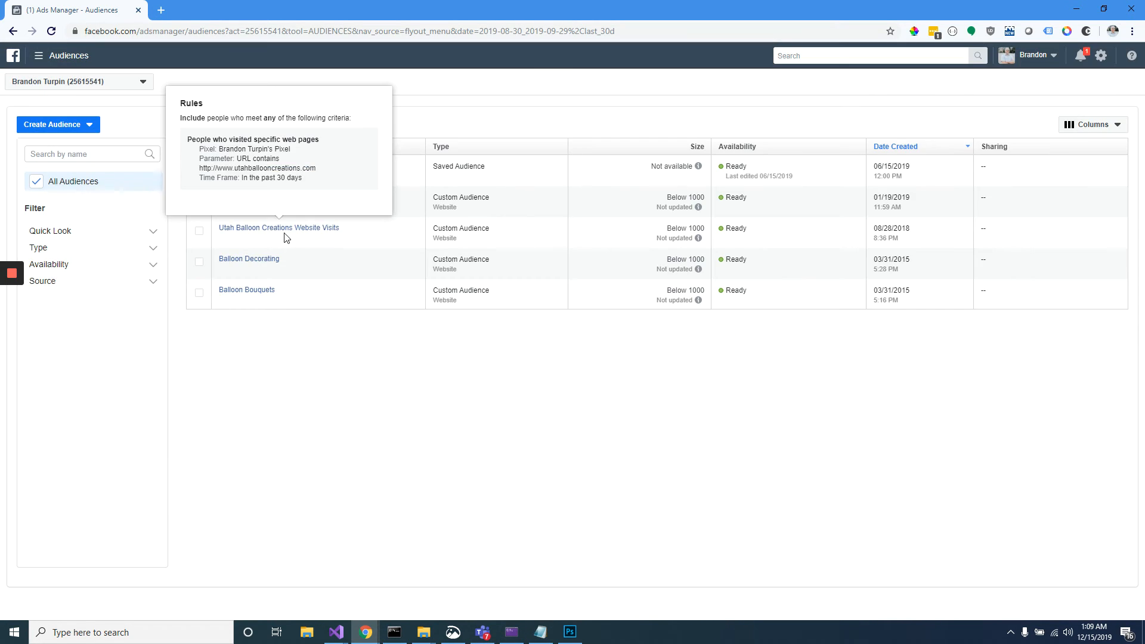
{"action": "left_click", "coordinate": [268, 262]}
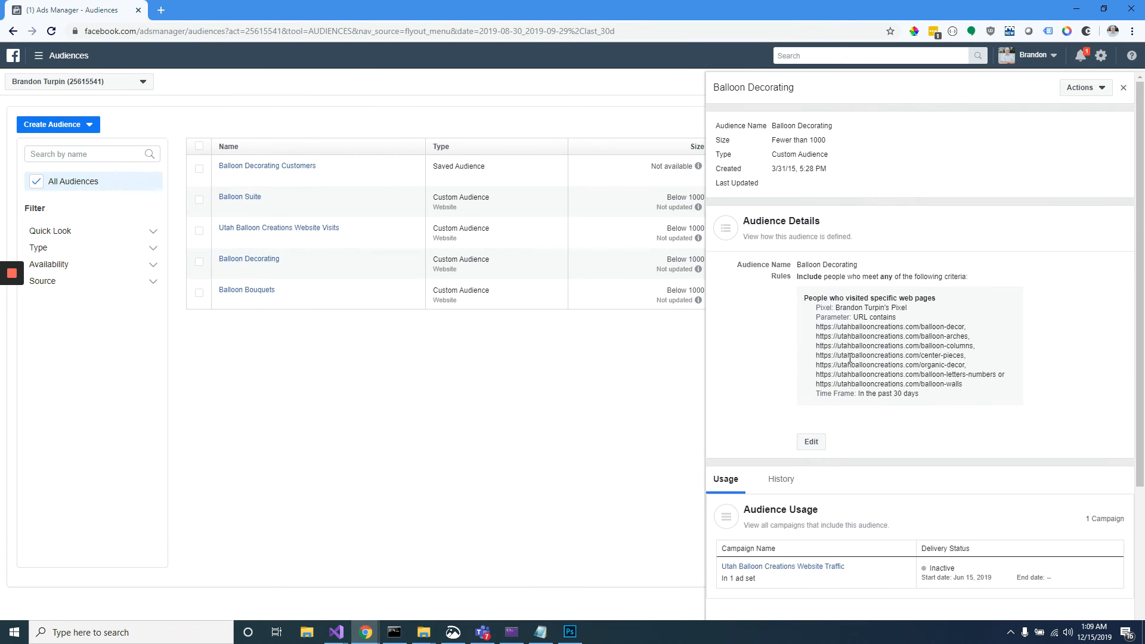
{"action": "left_click", "coordinate": [811, 441]}
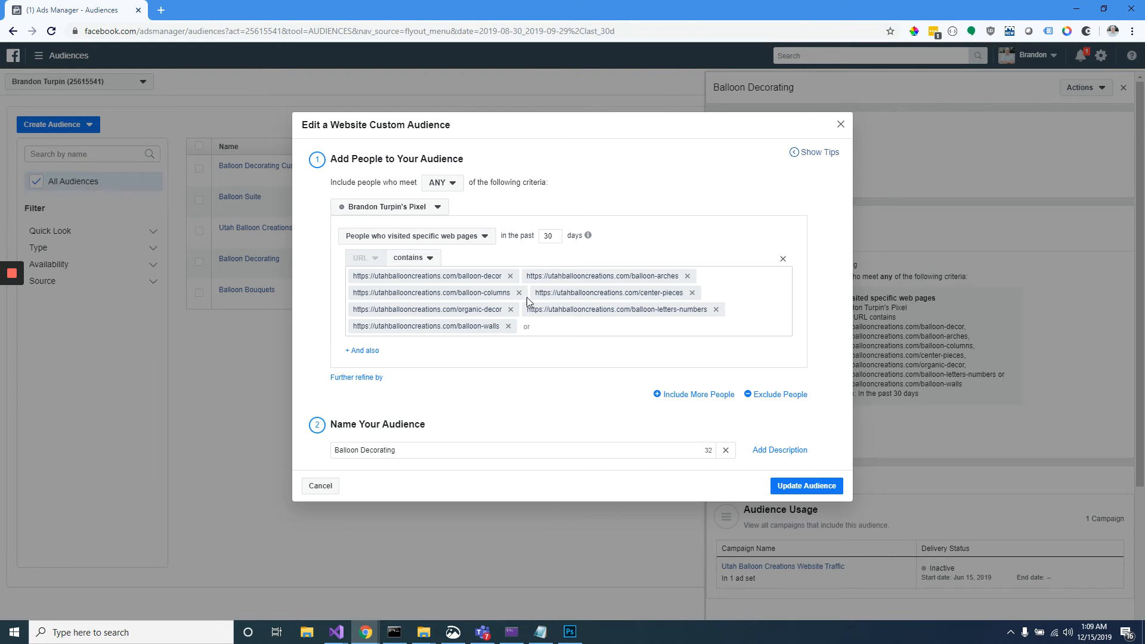
{"action": "left_click", "coordinate": [239, 334]}
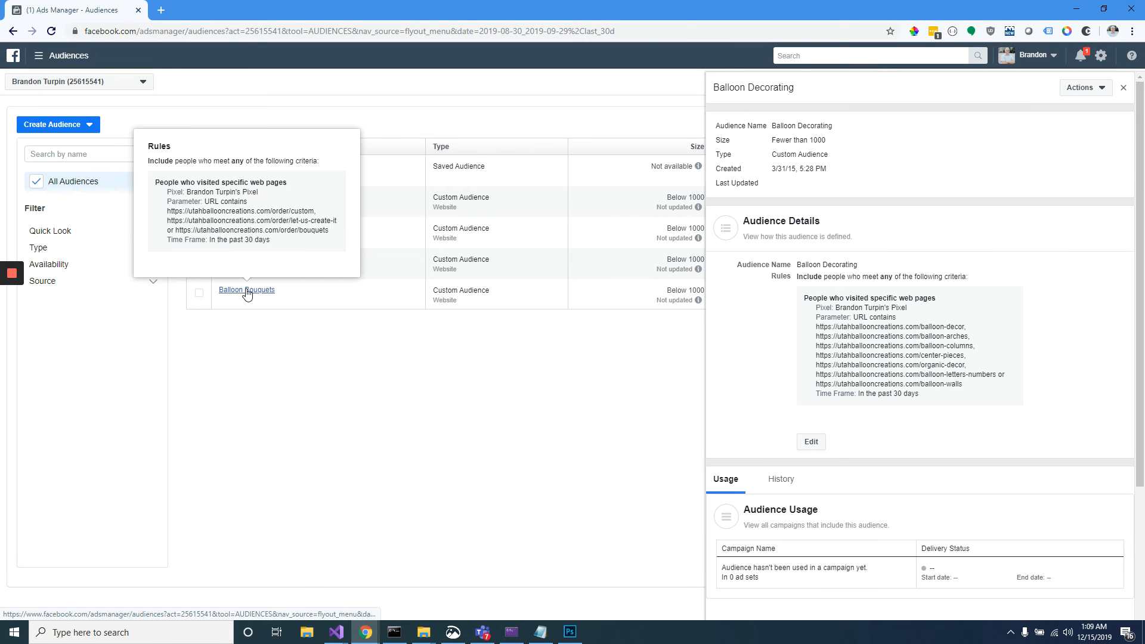
Review the website rules of the existing Balloon Bouquets audience in its editor and close the editor without changes
{"action": "left_click", "coordinate": [247, 292]}
{"action": "left_click", "coordinate": [809, 403]}
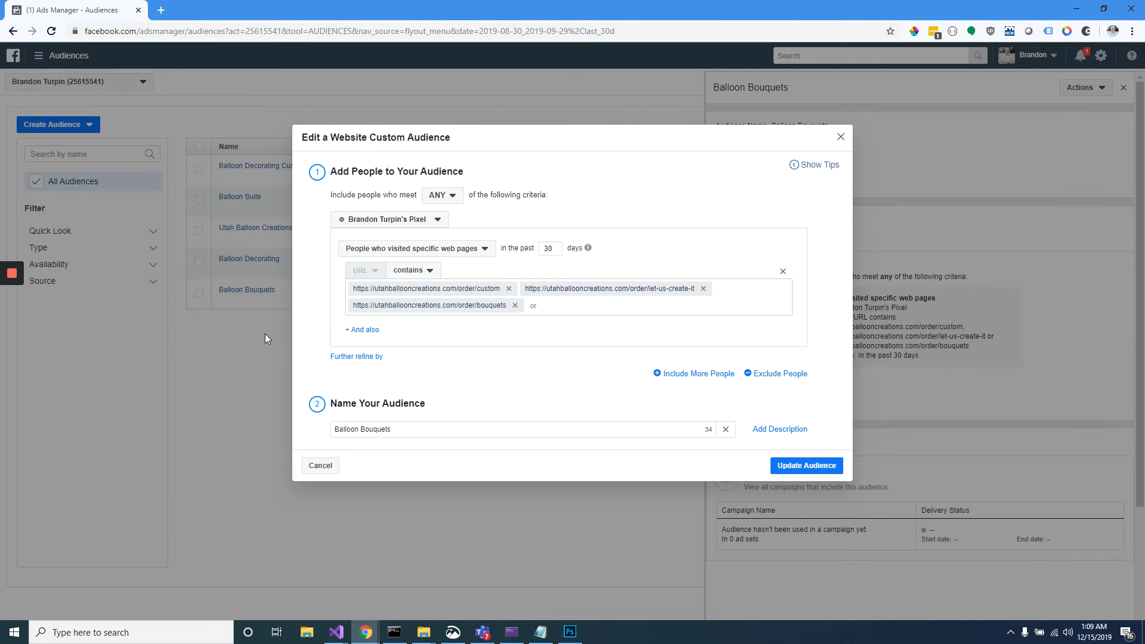
{"action": "left_click", "coordinate": [228, 331]}
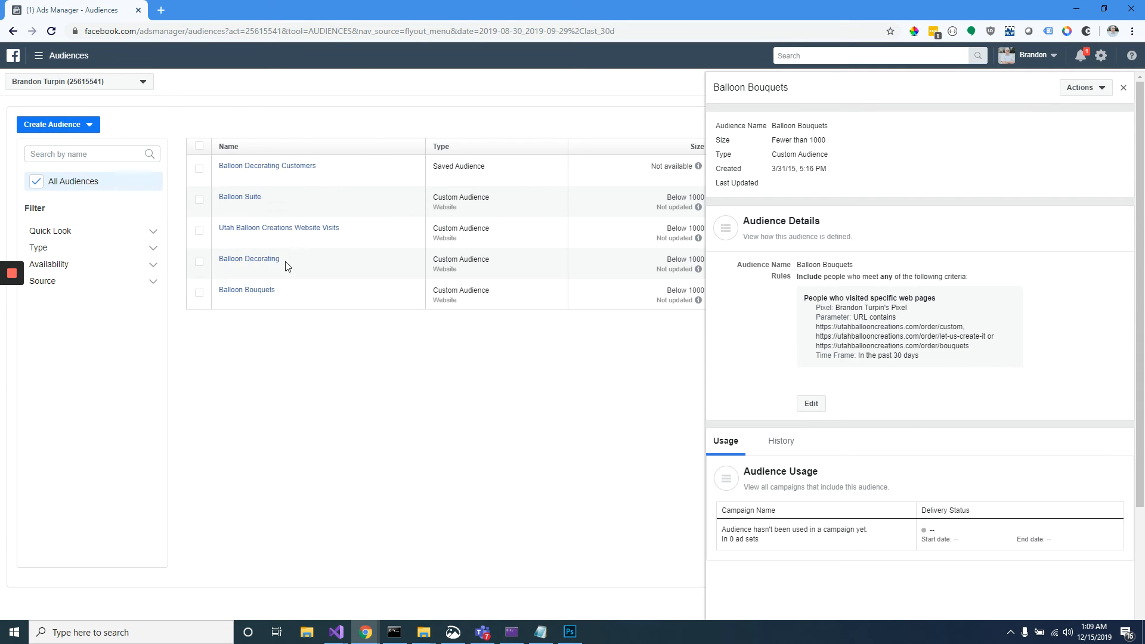
{"action": "mouse_move", "coordinate": [269, 261]}
Start a new website custom audience and set its criterion to people who visited specific web pages
{"action": "left_click", "coordinate": [84, 126]}
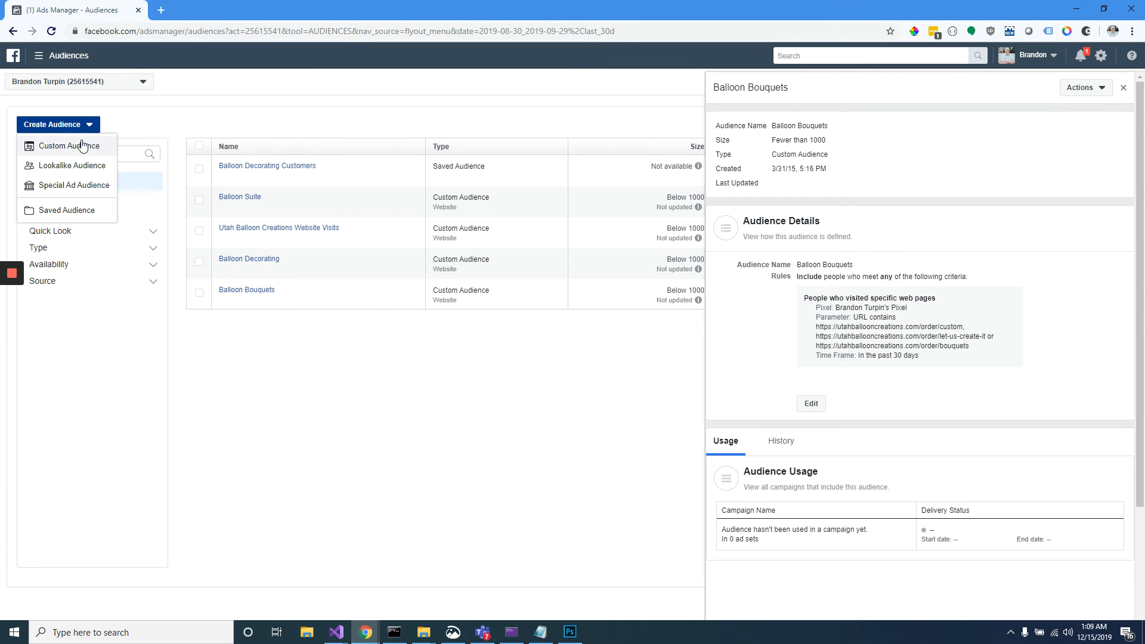
{"action": "left_click", "coordinate": [81, 147]}
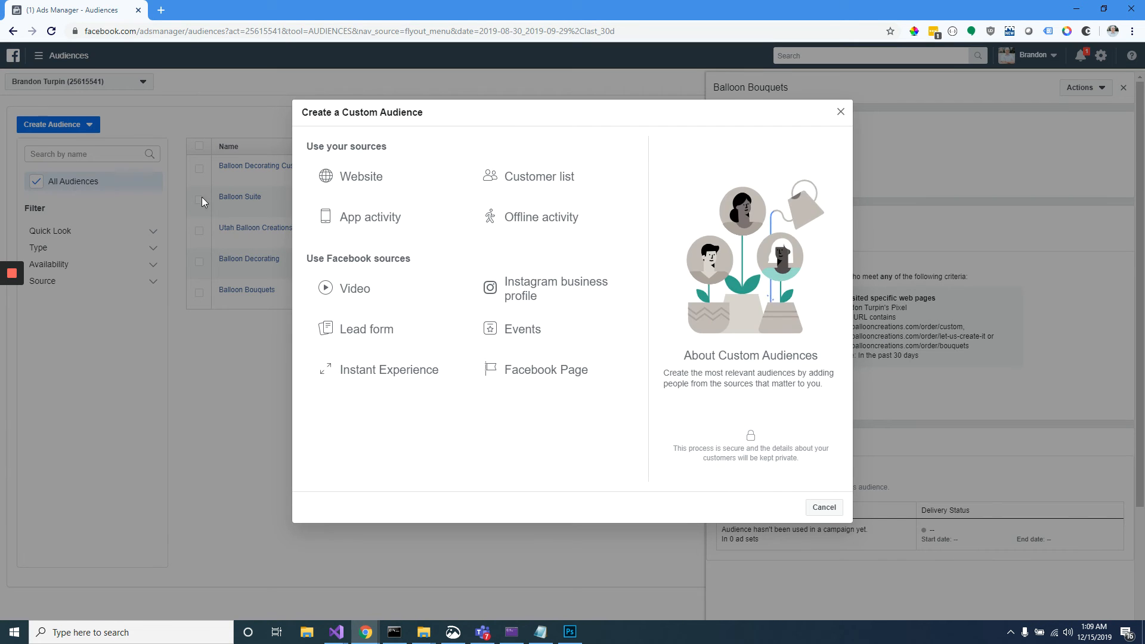
{"action": "left_click", "coordinate": [350, 174]}
{"action": "left_click", "coordinate": [411, 247]}
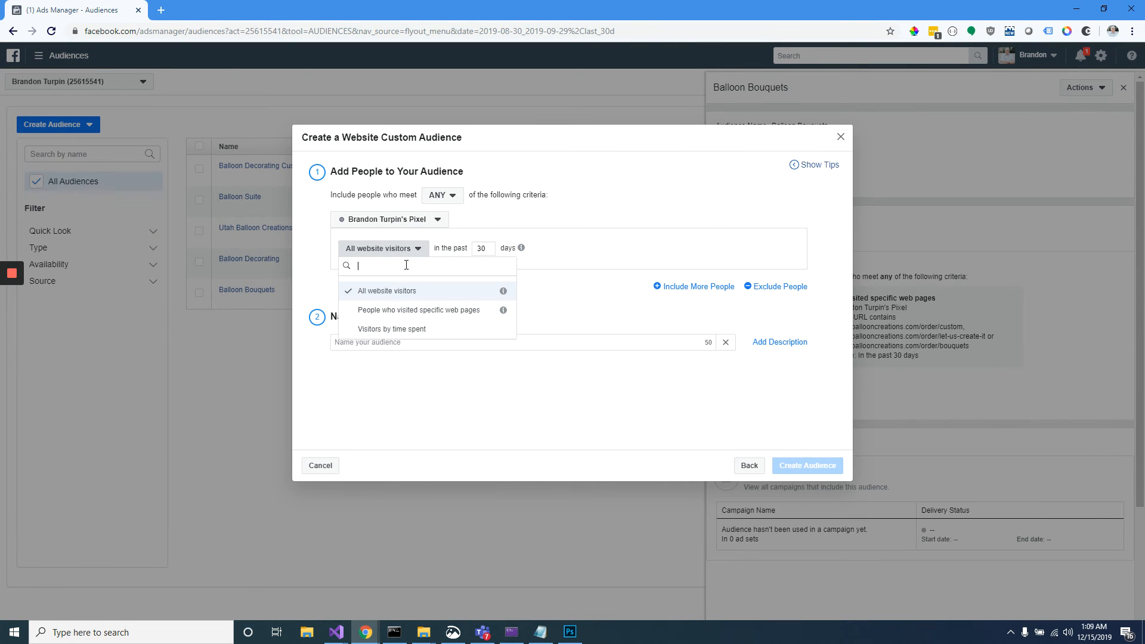
{"action": "left_click", "coordinate": [398, 312]}
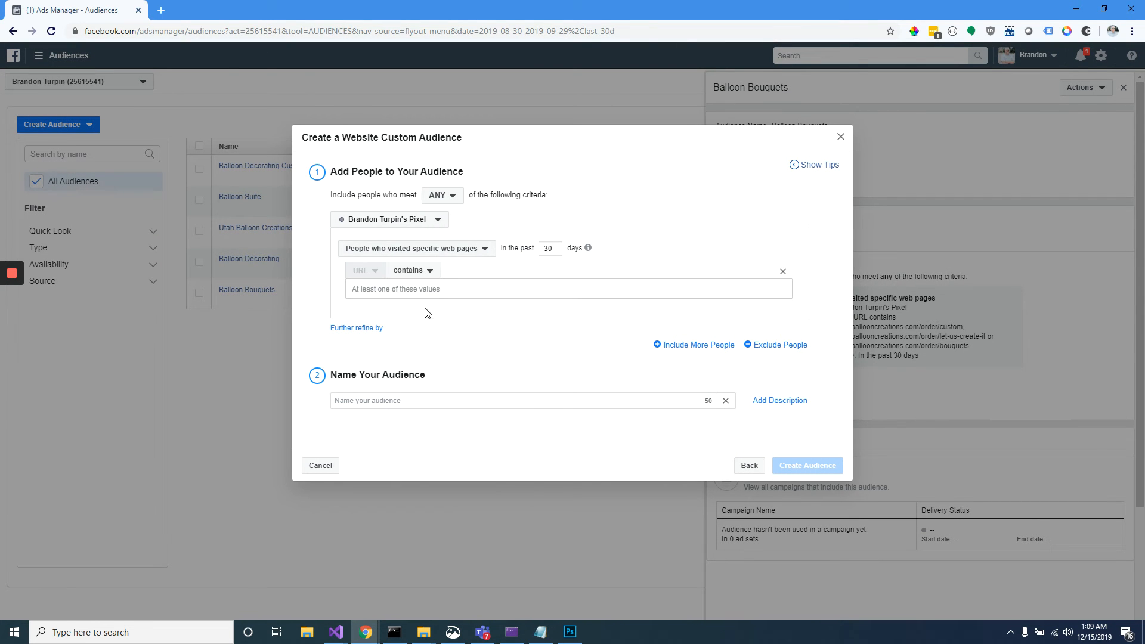
Open utahballooncreations.com in a new browser tab and go to its Balloon Decor page
{"action": "left_click", "coordinate": [161, 11]}
{"action": "type", "text": "utahballooncreations.com"}
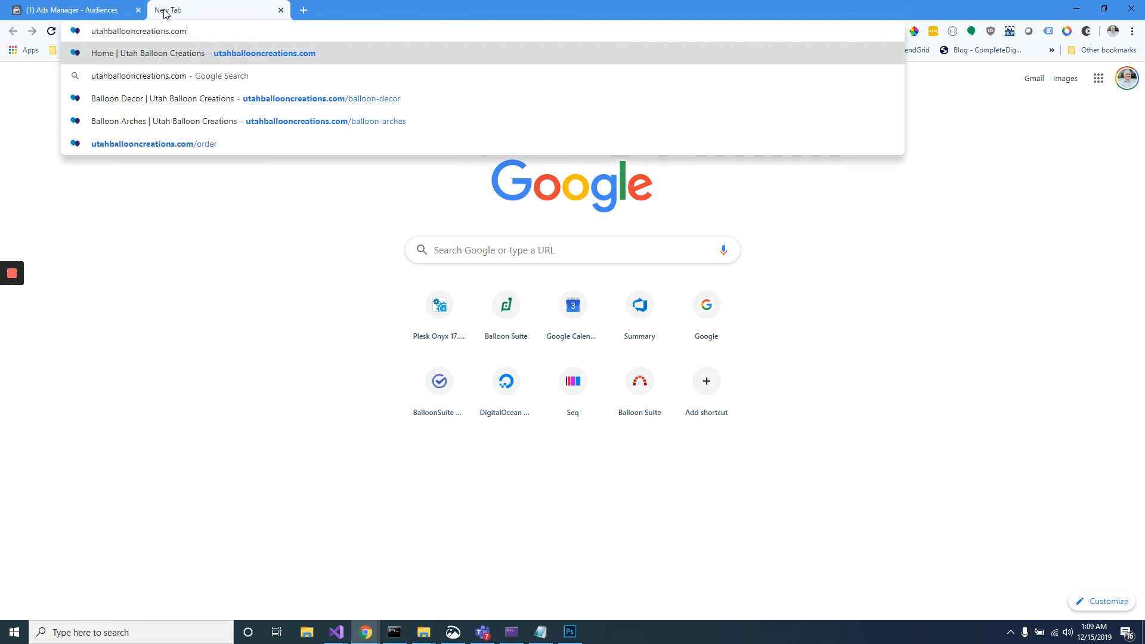
{"action": "key", "text": "Return"}
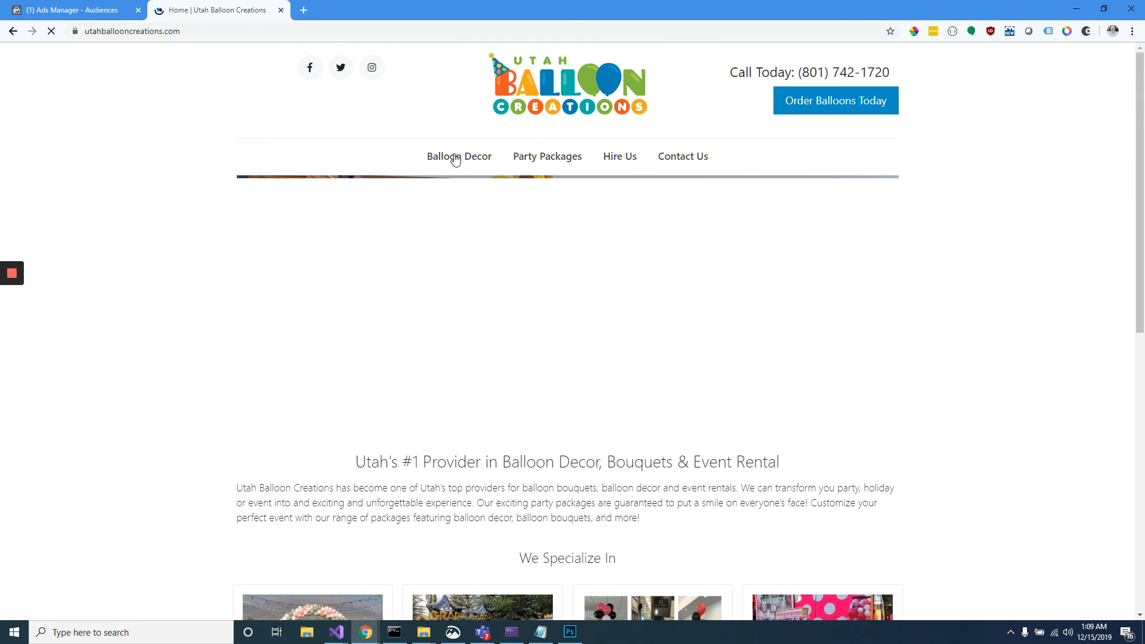
{"action": "left_click", "coordinate": [455, 158]}
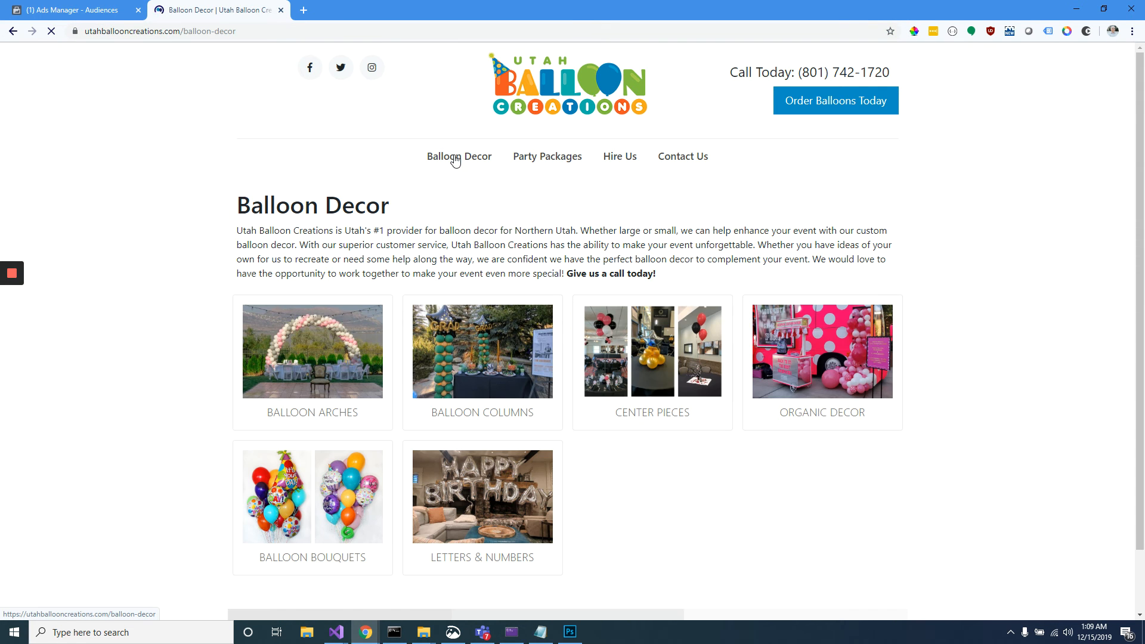
{"action": "left_click", "coordinate": [236, 32]}
{"action": "right_click", "coordinate": [143, 33]}
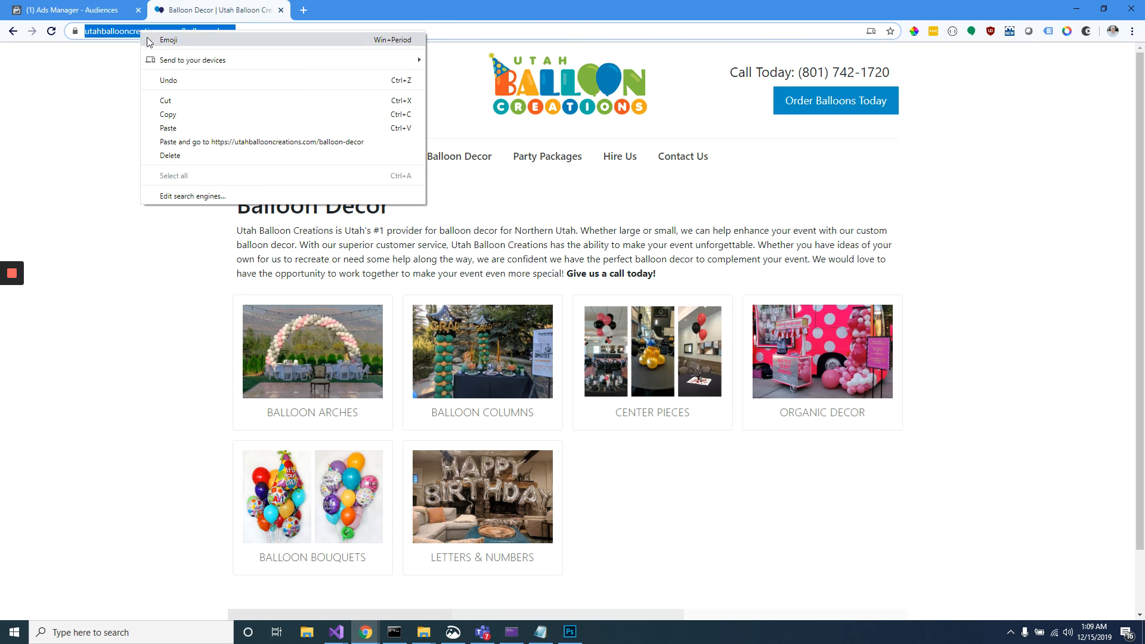
{"action": "left_click", "coordinate": [167, 114]}
{"action": "left_click", "coordinate": [107, 11]}
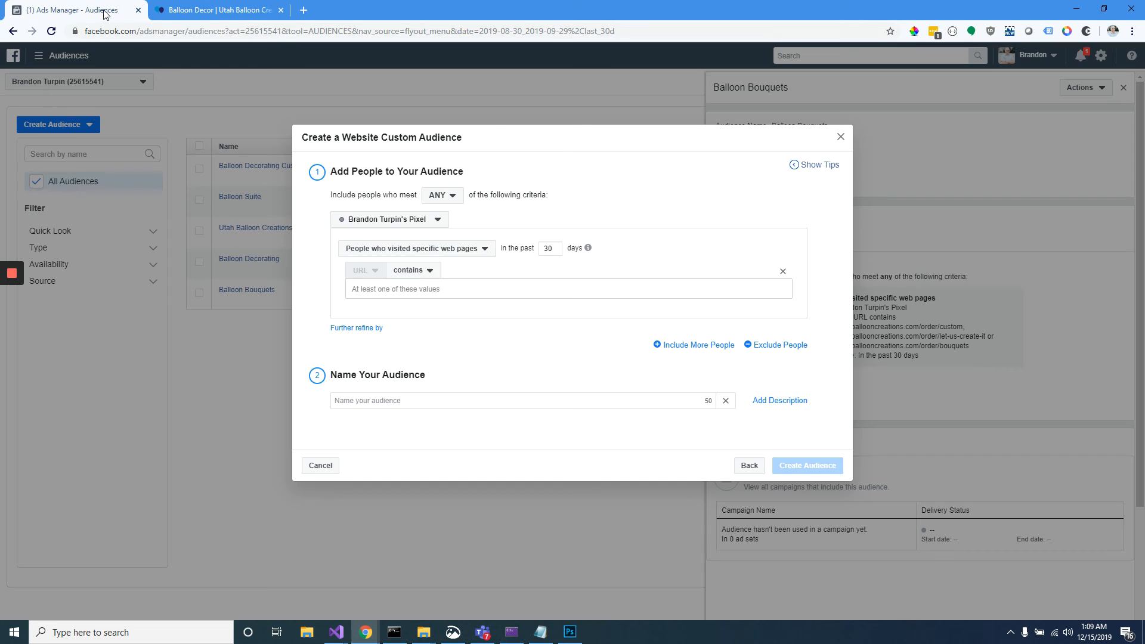
{"action": "left_click", "coordinate": [415, 290]}
{"action": "key", "text": "ctrl+v"}
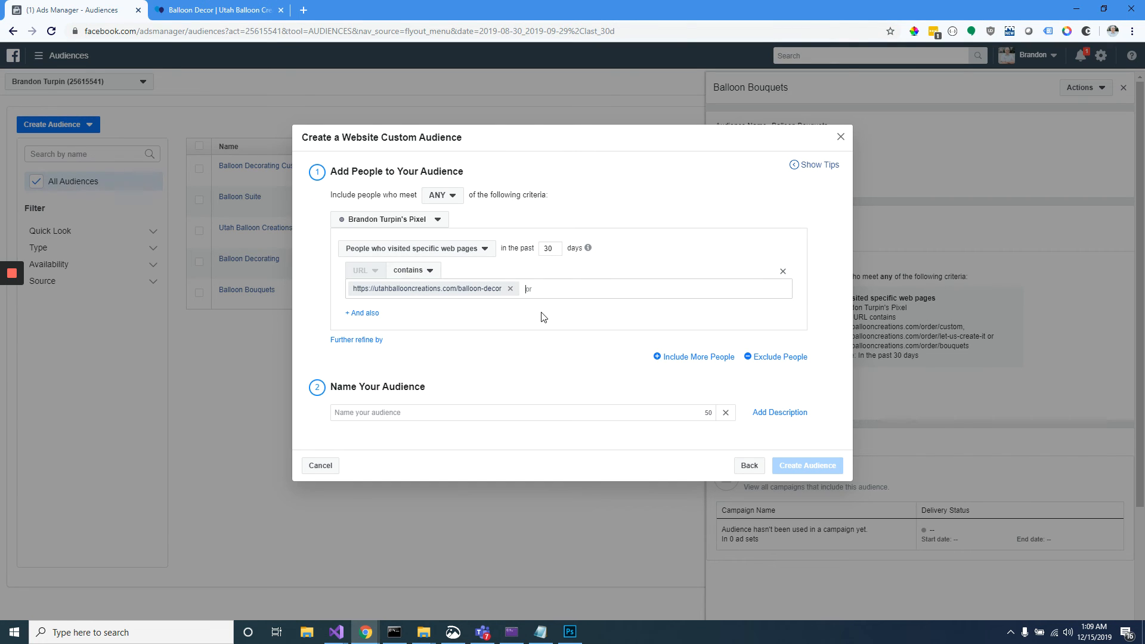
{"action": "left_click", "coordinate": [164, 7]}
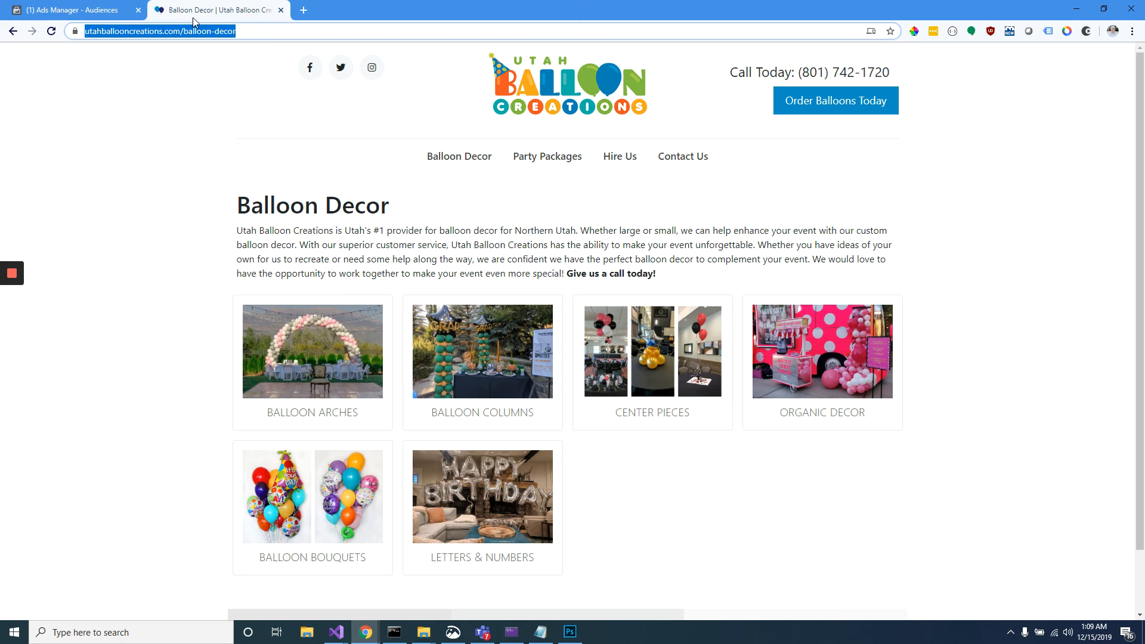
{"action": "left_click", "coordinate": [317, 325]}
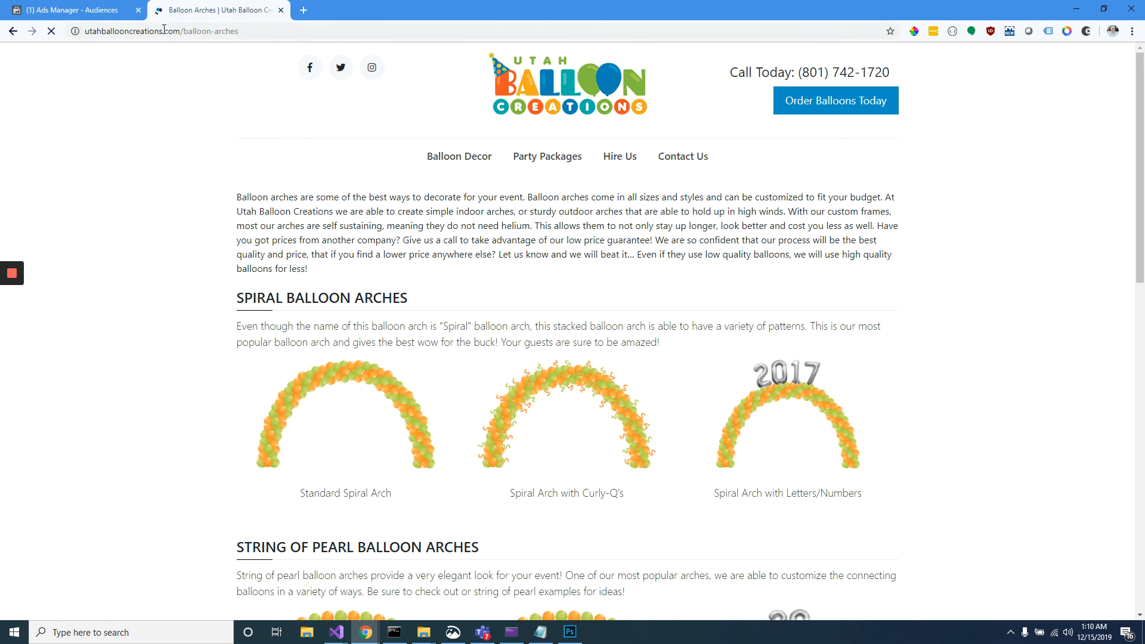
{"action": "left_click", "coordinate": [164, 30]}
{"action": "left_click", "coordinate": [83, 10]}
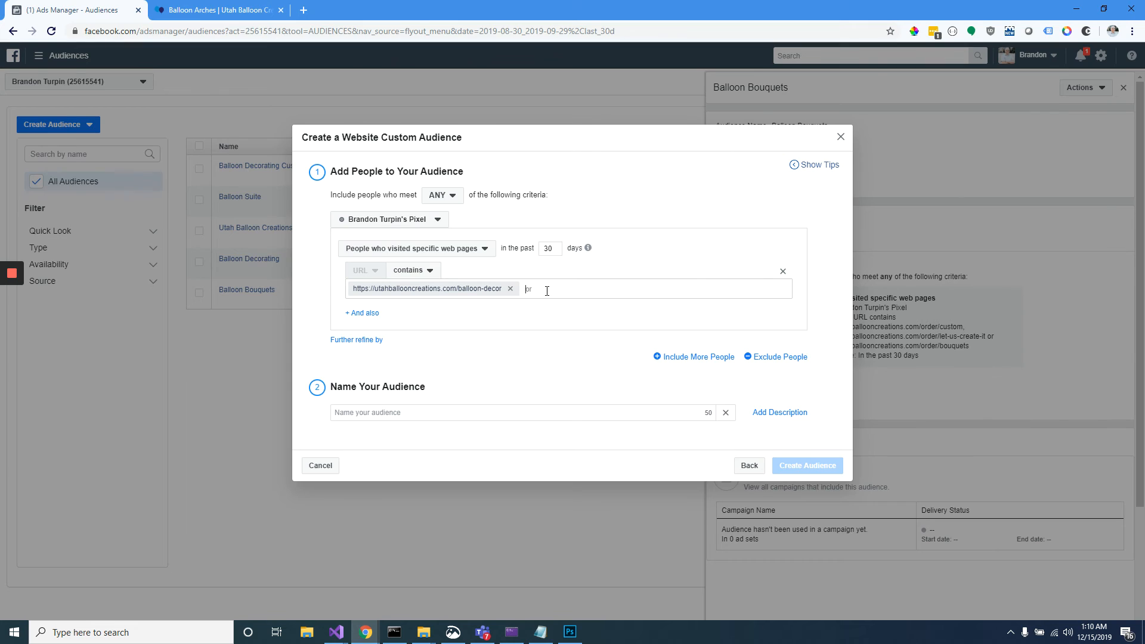
{"action": "key", "text": "ctrl+v"}
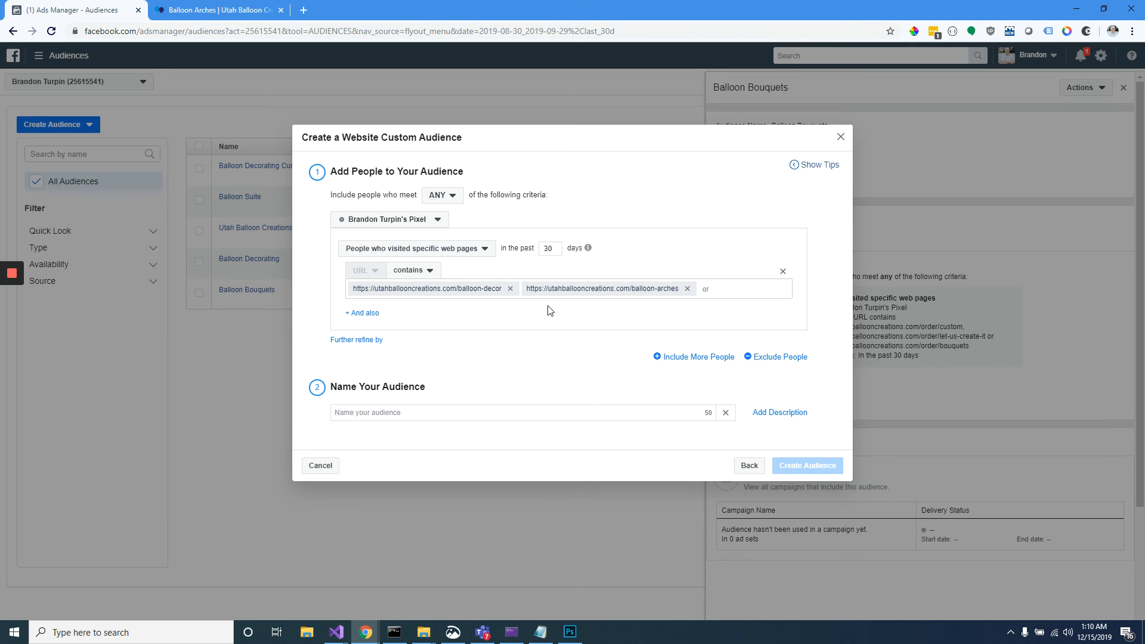
Discard the draft website audience and return to the audience list
{"action": "left_click", "coordinate": [750, 467]}
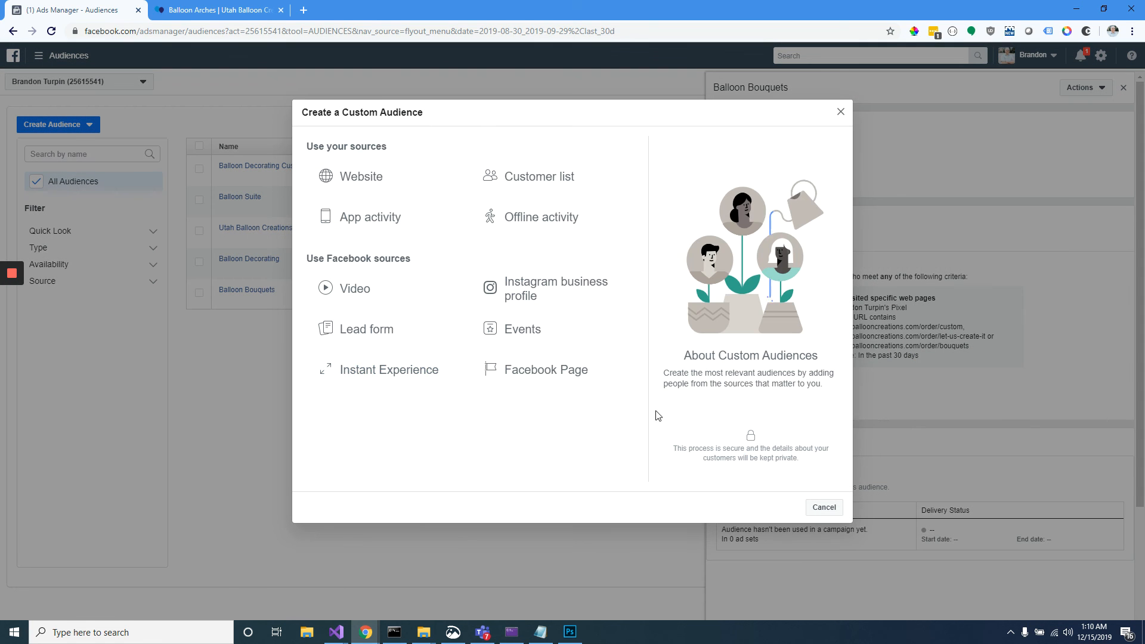
{"action": "left_click", "coordinate": [840, 112]}
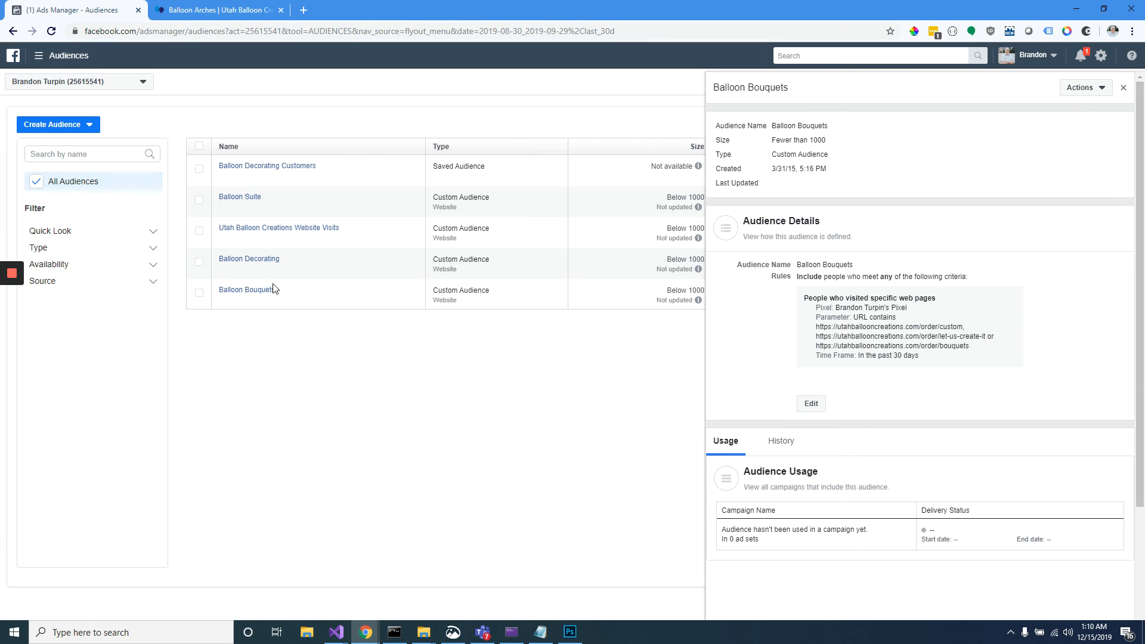
{"action": "mouse_move", "coordinate": [274, 290]}
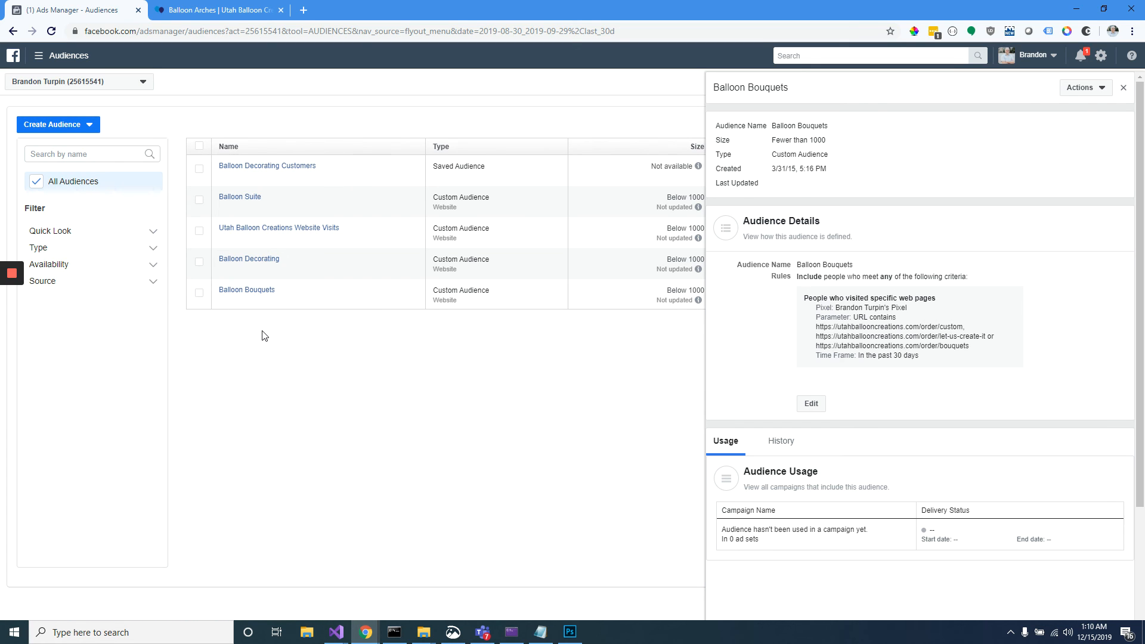